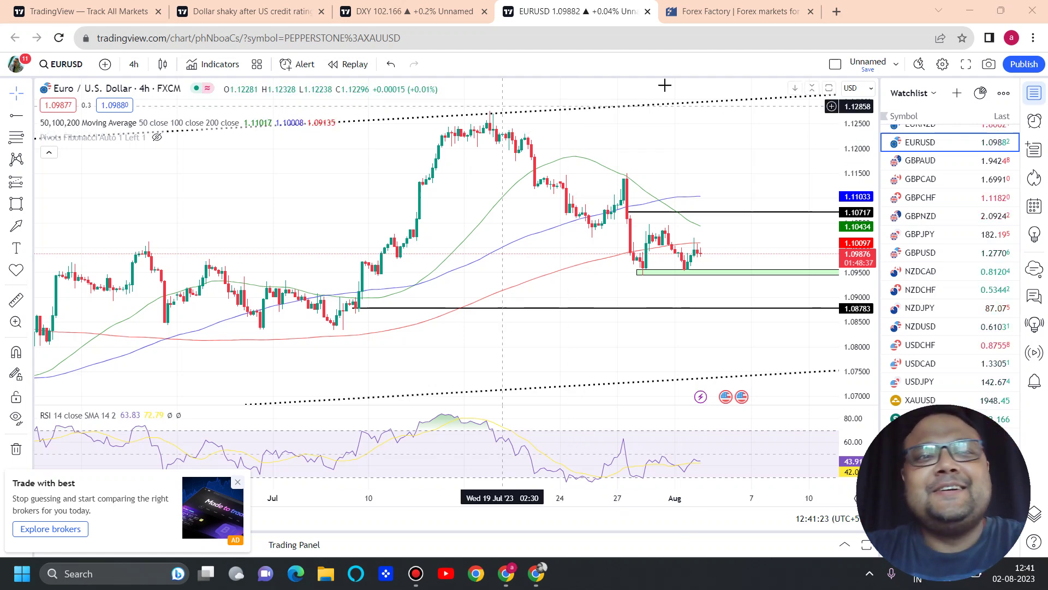
Check the Forex Factory economic calendar and read the article about the dollar after the US credit rating downgrade
left_click(751, 4)
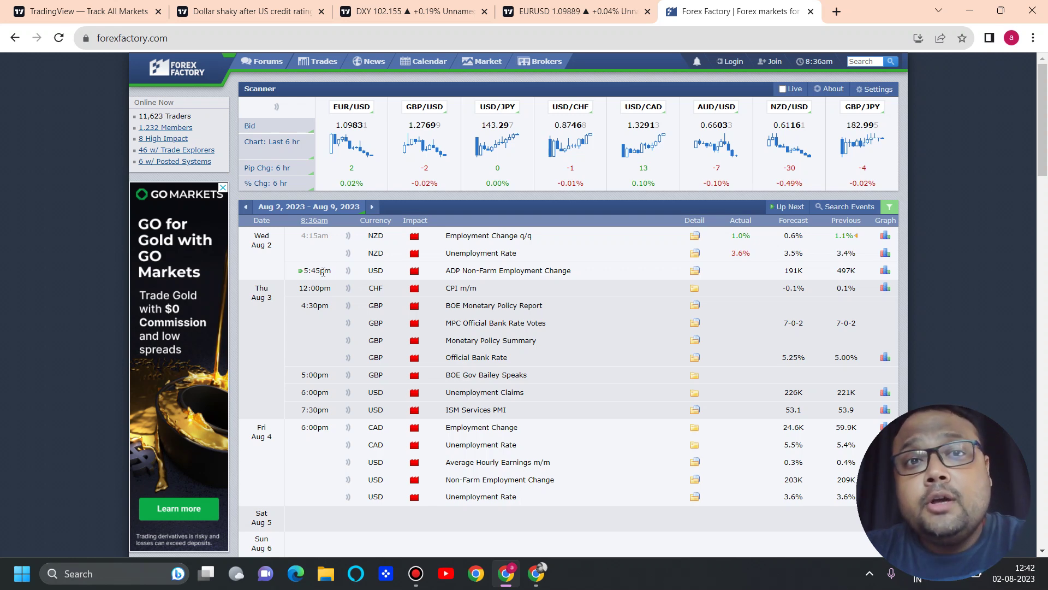
left_click(248, 9)
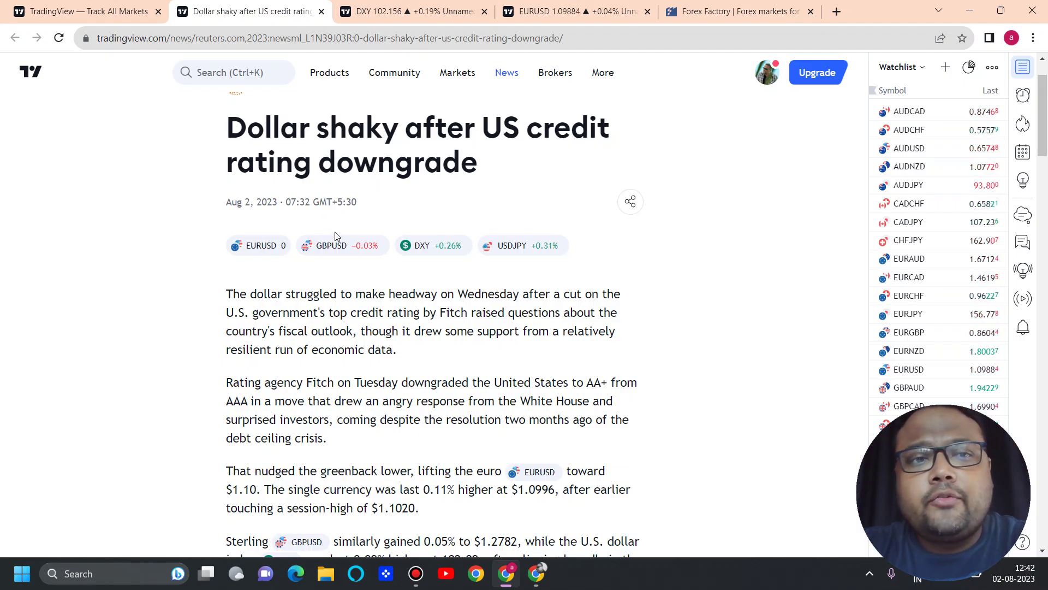
scroll(363, 166, "down", 3)
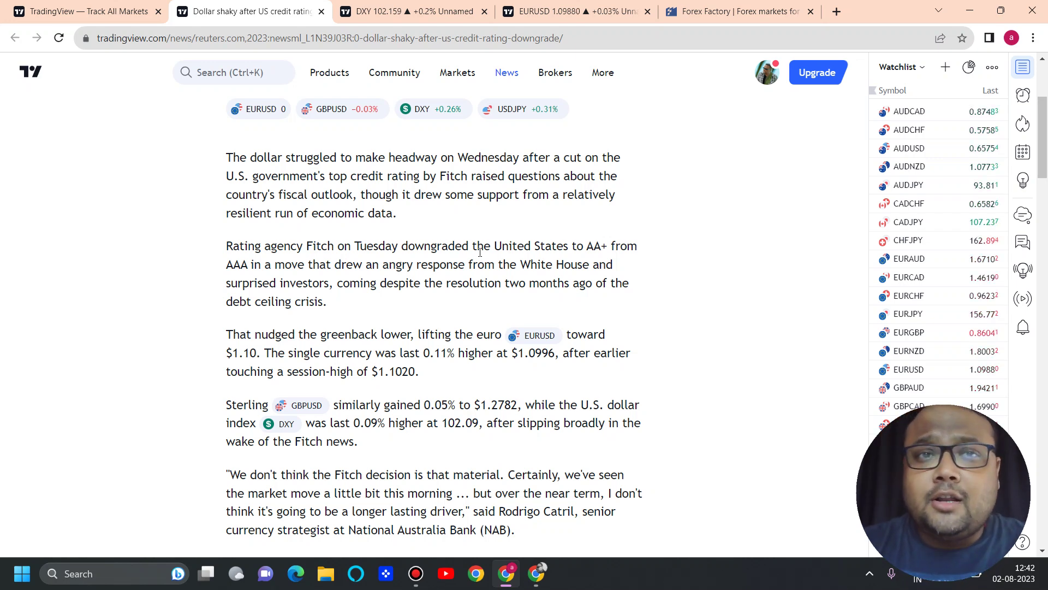
Switch to the U.S. Dollar Index chart and set its interval to 4 hours
left_click(386, 6)
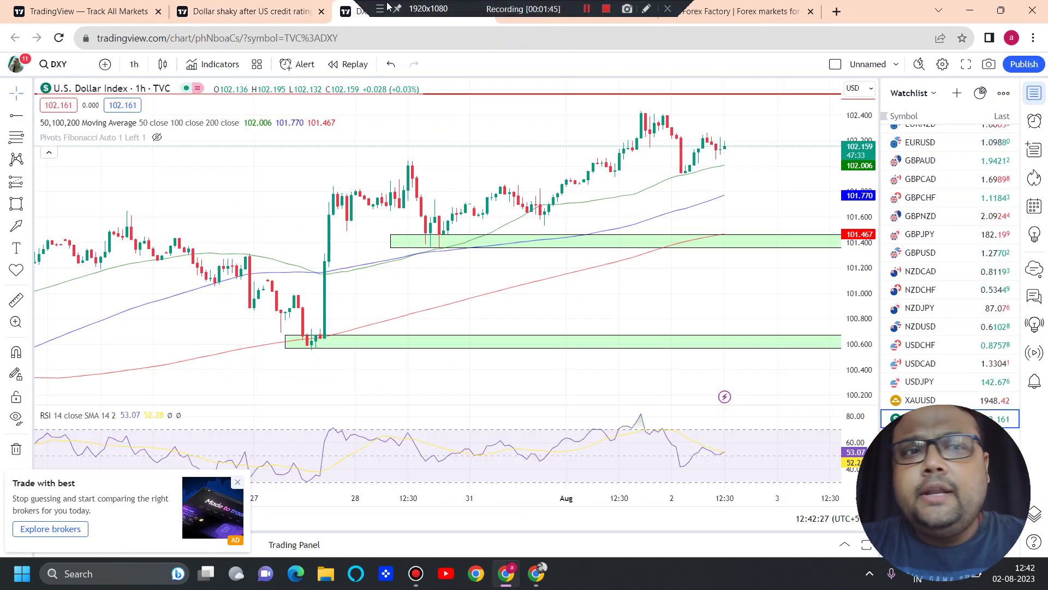
left_click(134, 64)
scroll(170, 218, "down", 2)
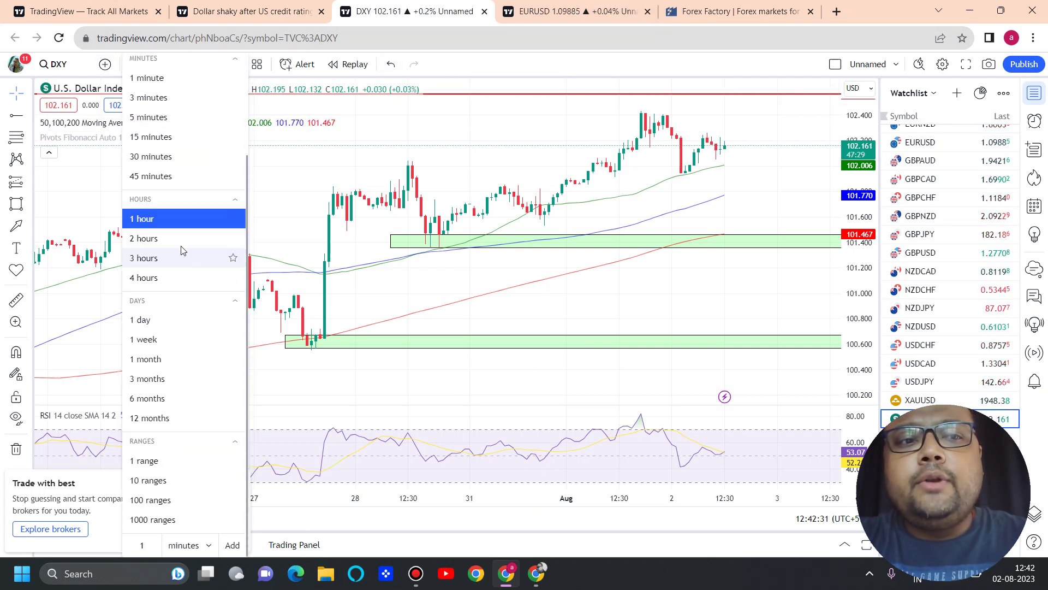
left_click(180, 276)
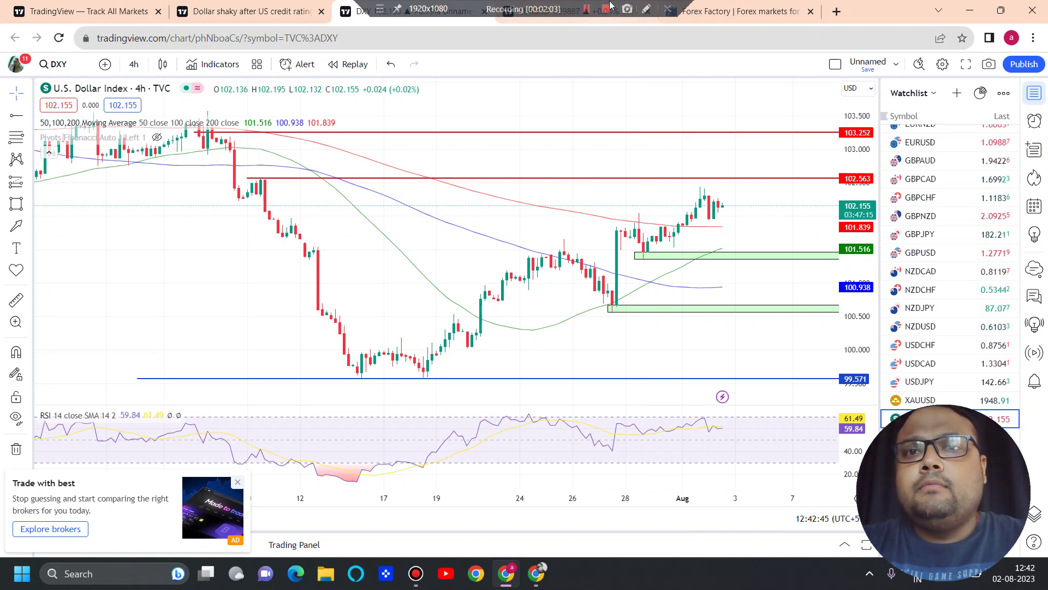
Mark the 102.563 and 103.252 resistance lines in red pen, with an up-then-down price path at the lower one
key("ctrl+shift+d")
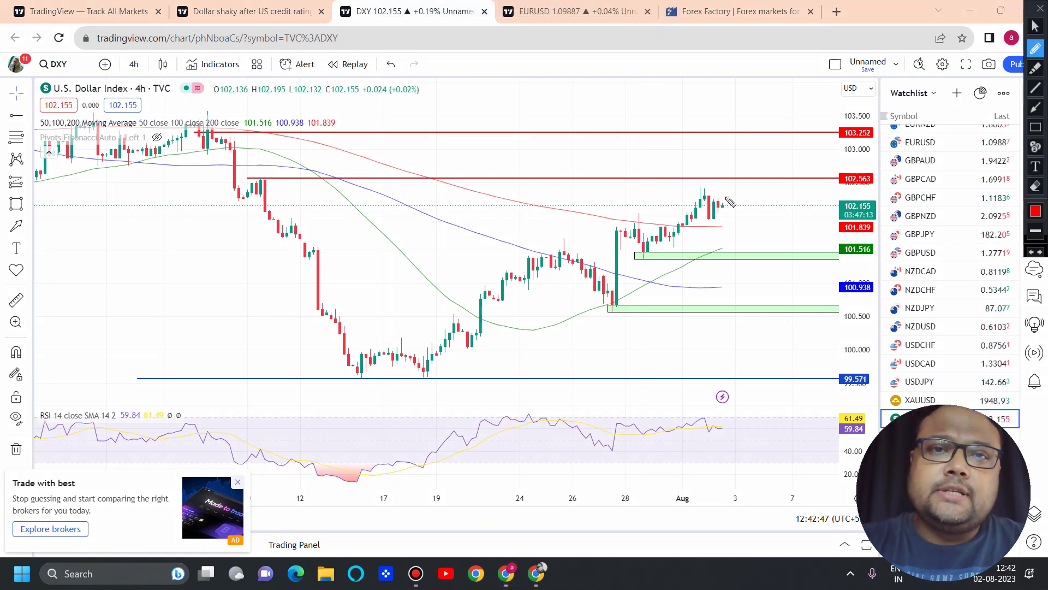
left_click_drag(687, 187, 746, 173)
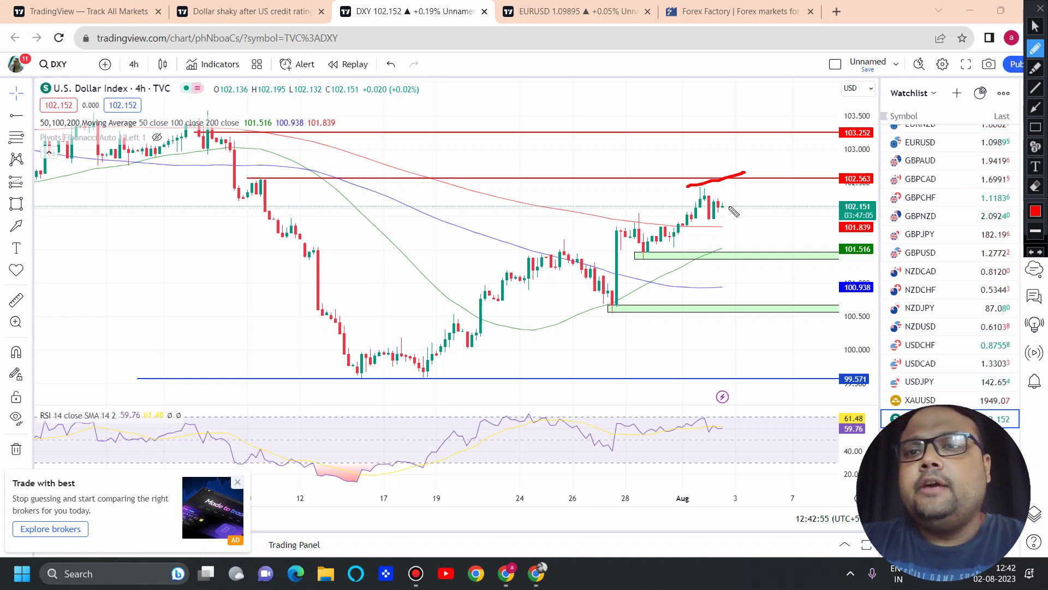
mouse_move(729, 206)
left_mouse_down()
mouse_move(730, 175)
mouse_move(753, 190)
left_mouse_up()
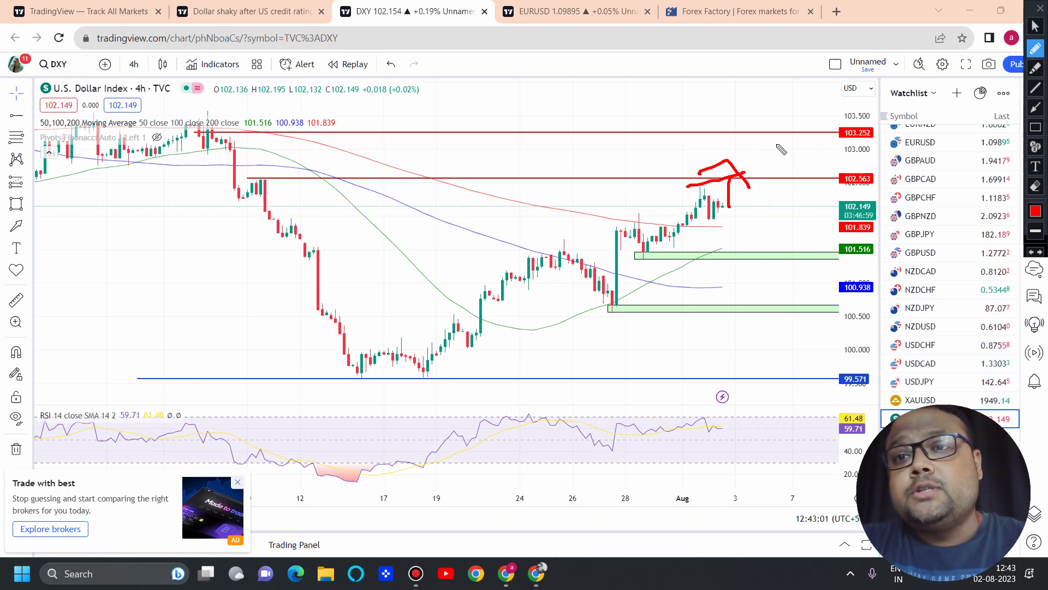
left_click_drag(776, 144, 819, 116)
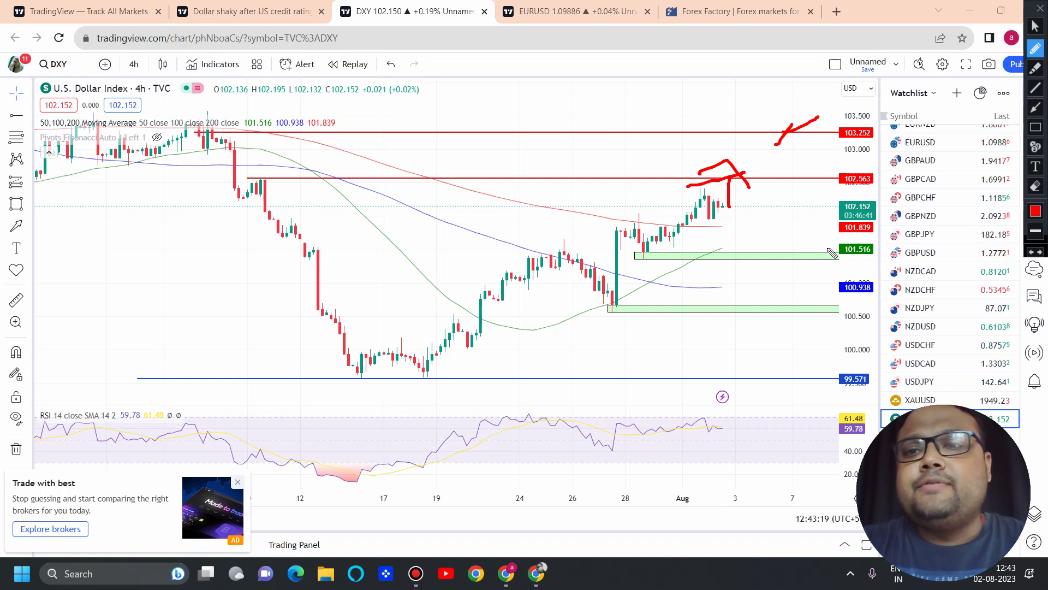
Mark both green support zones with red pen strokes and circle the recent price action on the Dollar Index chart
left_click_drag(721, 262, 756, 239)
left_click_drag(740, 261, 762, 249)
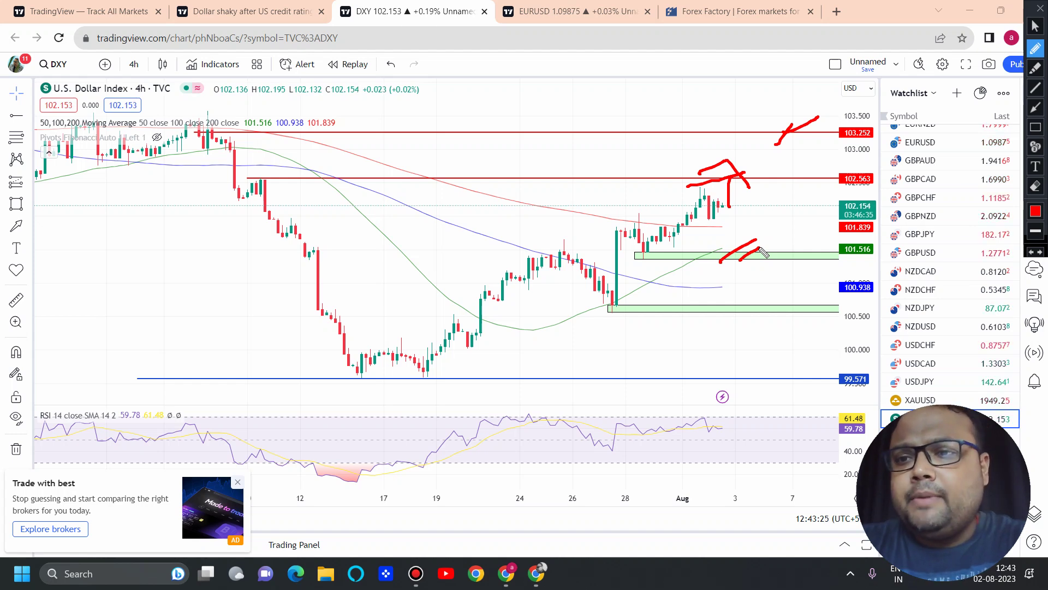
left_click_drag(692, 318, 778, 295)
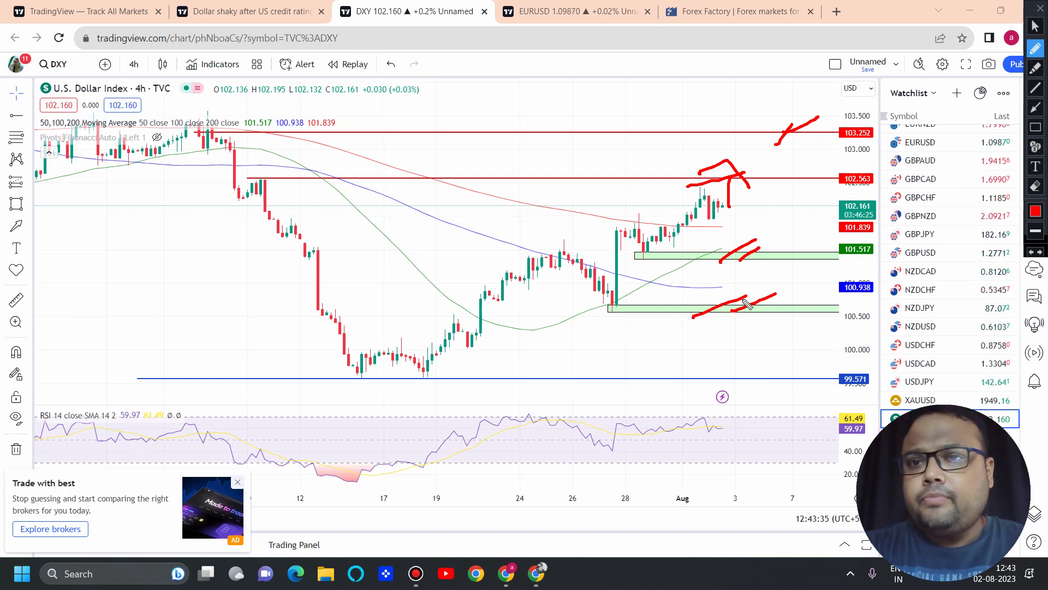
left_click_drag(793, 152, 591, 176)
mouse_move(580, 240)
left_mouse_down()
mouse_move(817, 229)
mouse_move(709, 130)
left_mouse_up()
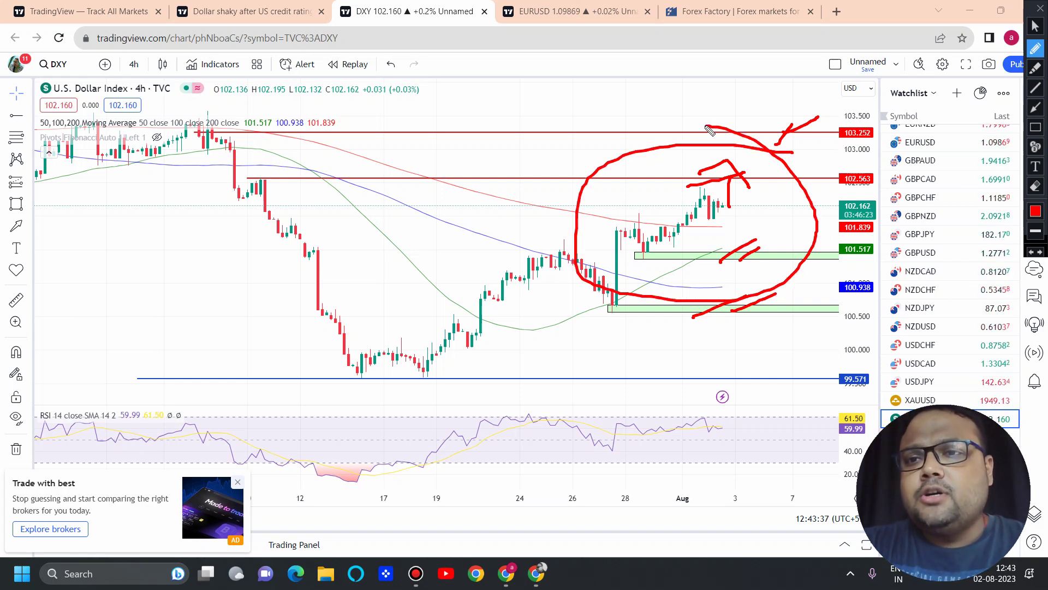
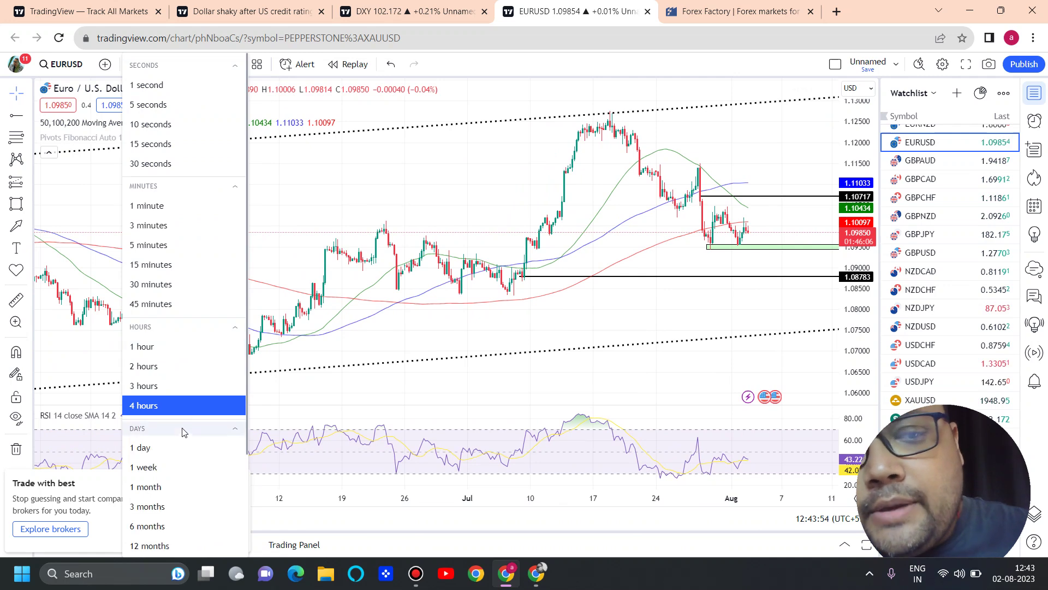
View the EURUSD chart on the 1-day interval and return it to 4 hours
left_click(176, 445)
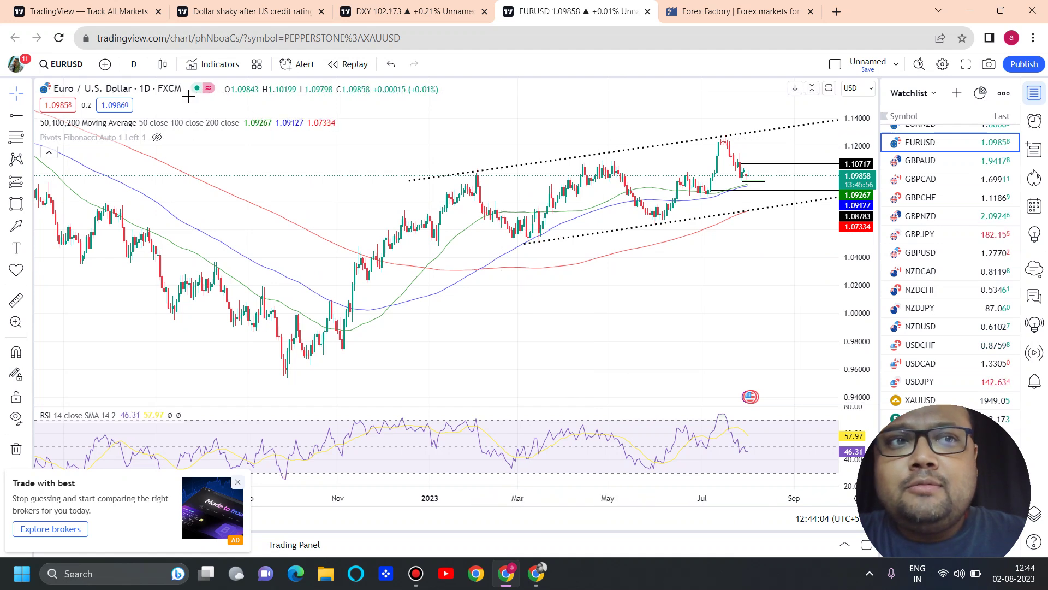
left_click(133, 64)
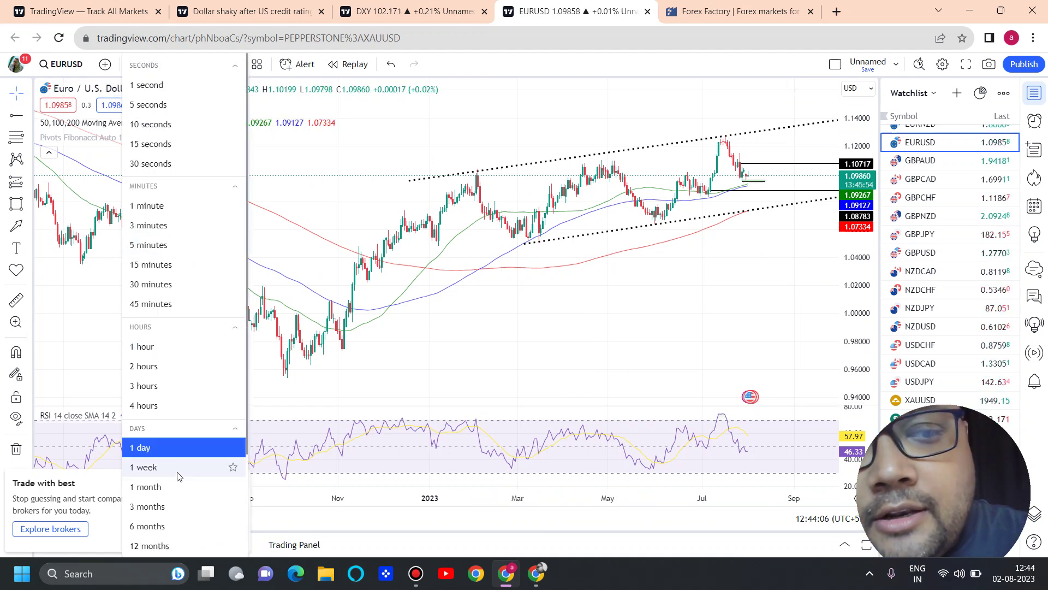
left_click(152, 405)
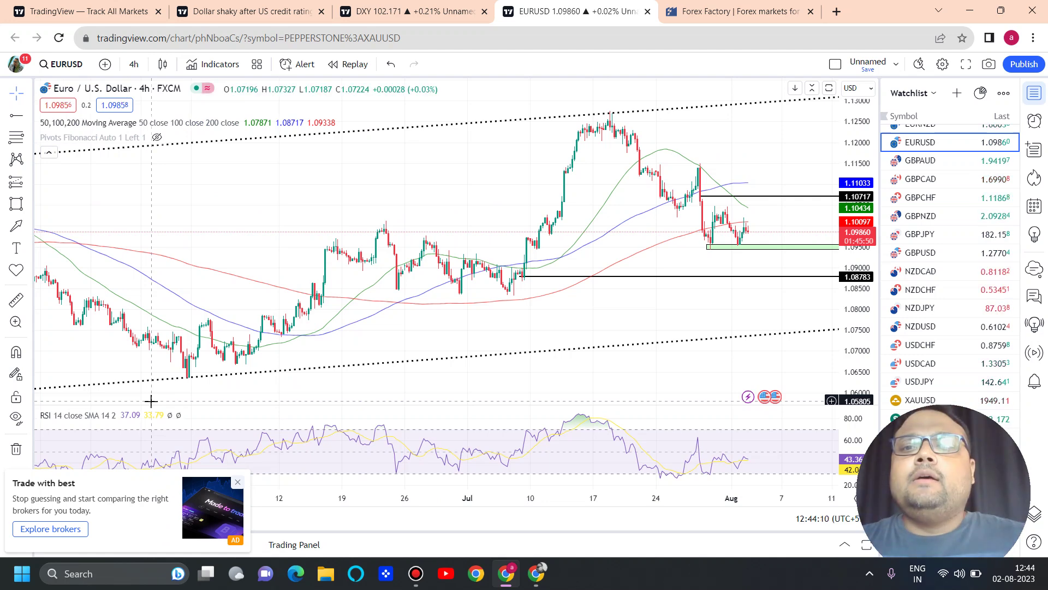
Examine the recent EURUSD 4-hour candles around the green support zone near 1.09500 and the wider dotted channel
scroll(151, 401, "up", 3)
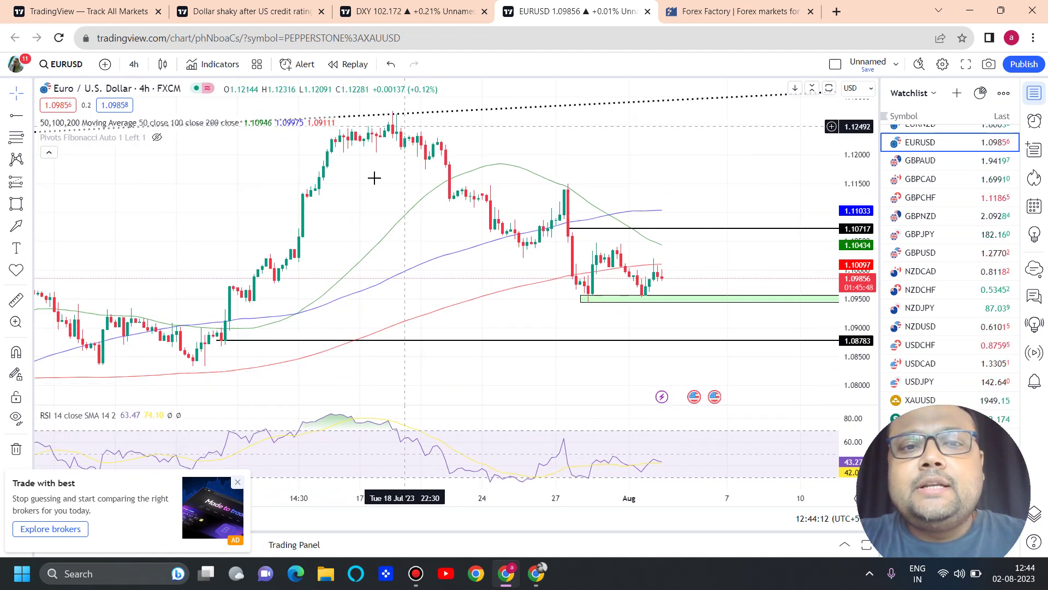
scroll(584, 295, "down", 1)
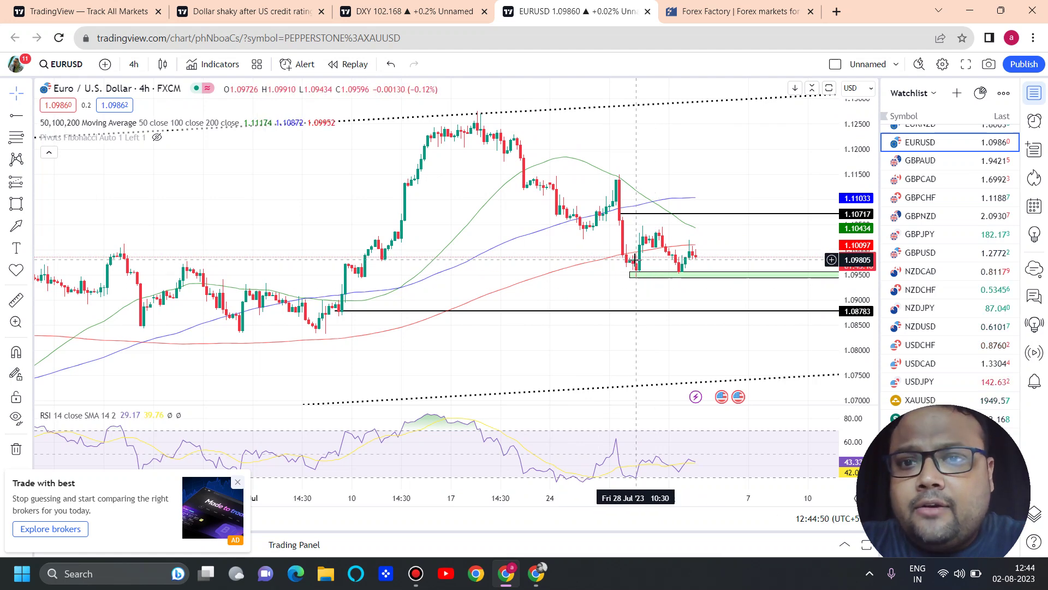
scroll(635, 258, "up", 3)
left_click(540, 310)
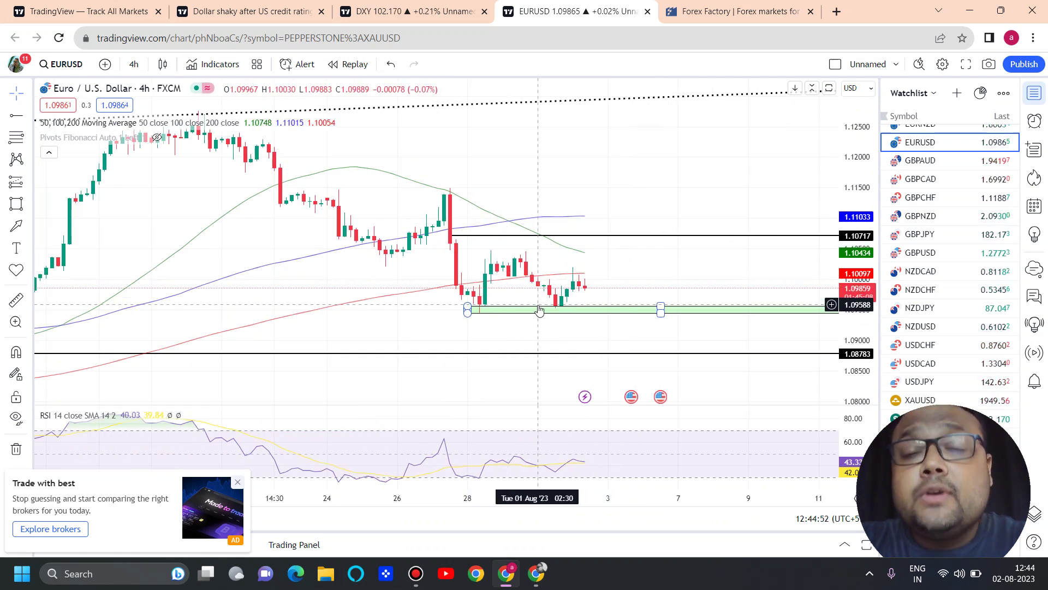
left_click(559, 152)
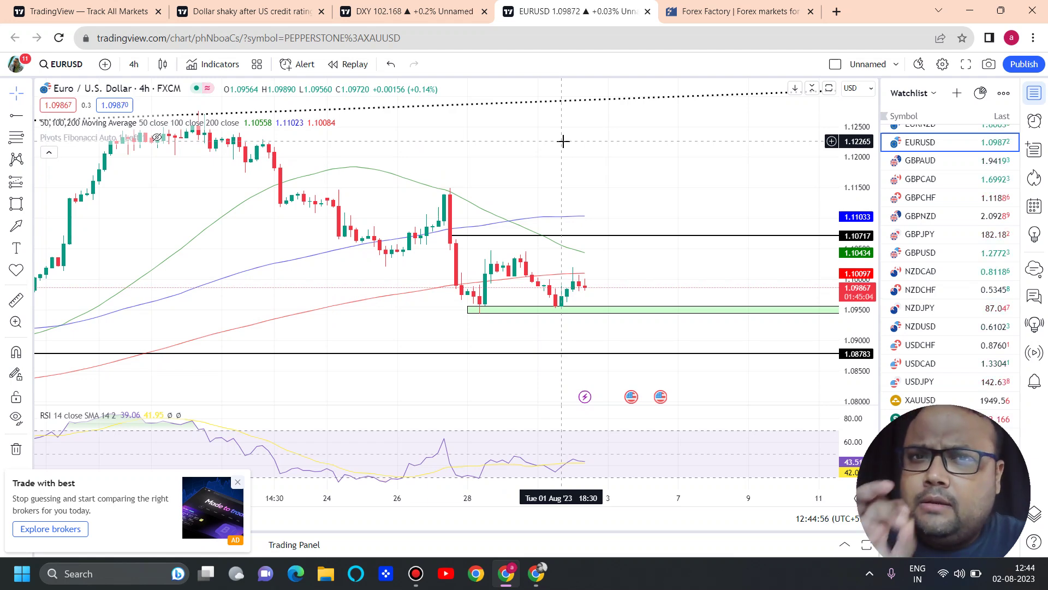
scroll(573, 149, "down", 2)
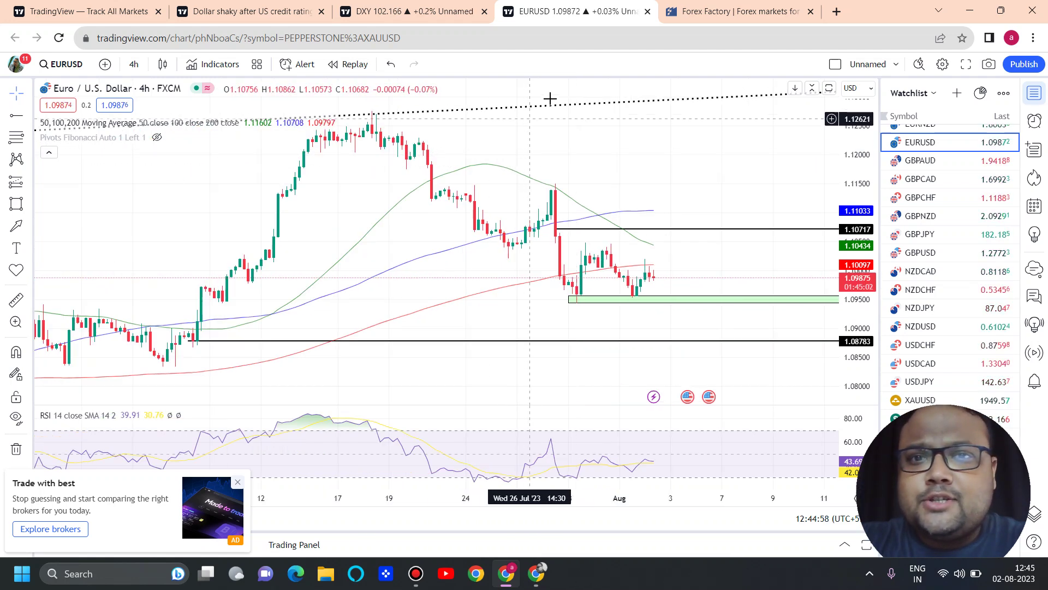
scroll(601, 162, "down", 2)
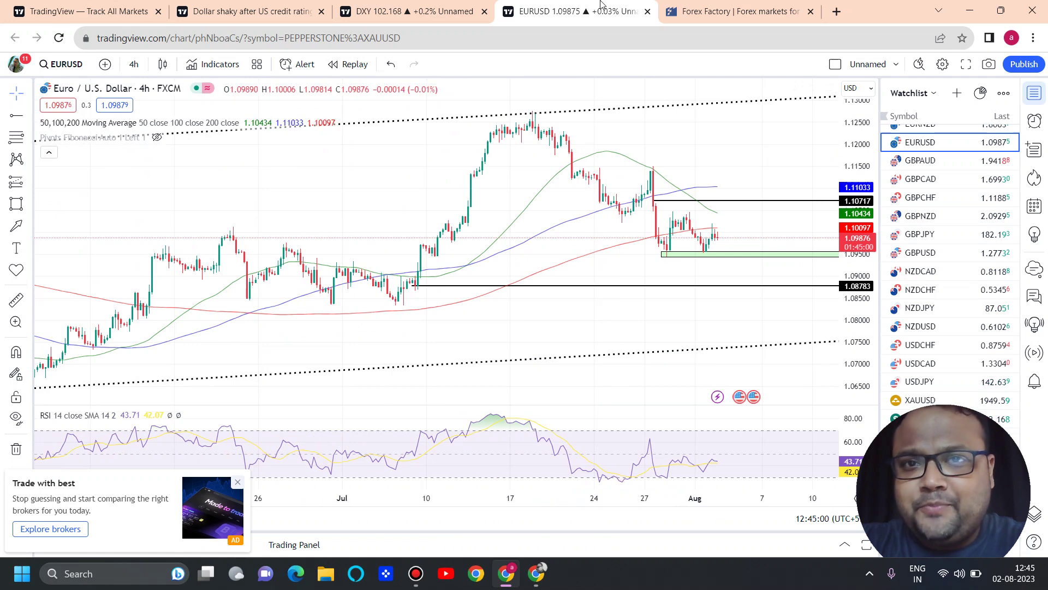
Handwrite 1.0950 in red pen below the green EURUSD support zone and draw a large circle around it
left_click(644, 10)
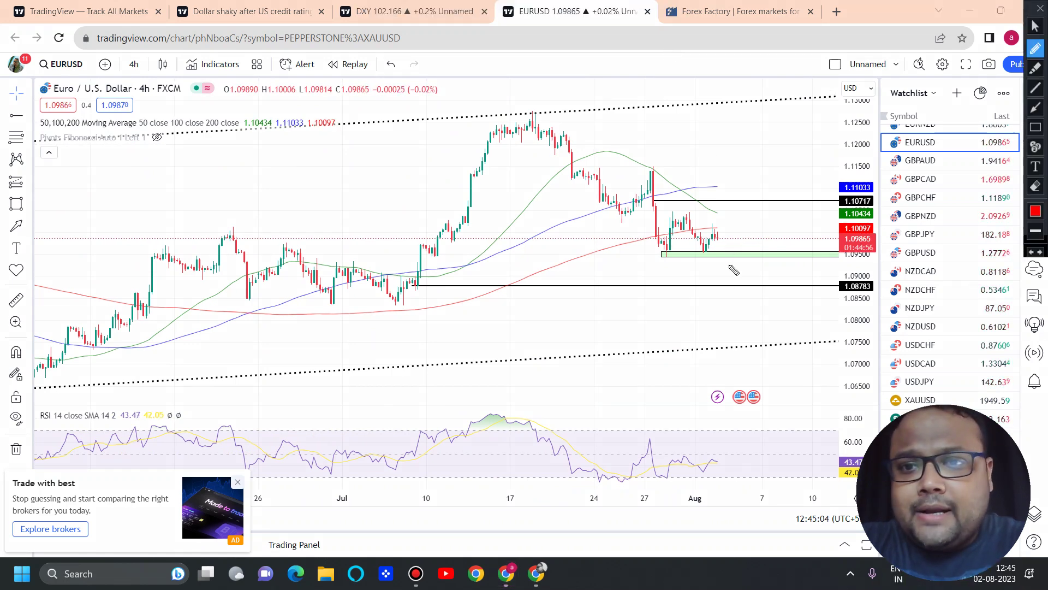
left_click_drag(632, 304, 631, 352)
left_click(650, 335)
left_click_drag(687, 303, 720, 339)
mouse_move(761, 304)
left_mouse_down()
mouse_move(741, 305)
mouse_move(764, 342)
mouse_move(785, 307)
left_mouse_up()
mouse_move(785, 237)
left_mouse_down()
mouse_move(880, 295)
mouse_move(686, 170)
left_mouse_up()
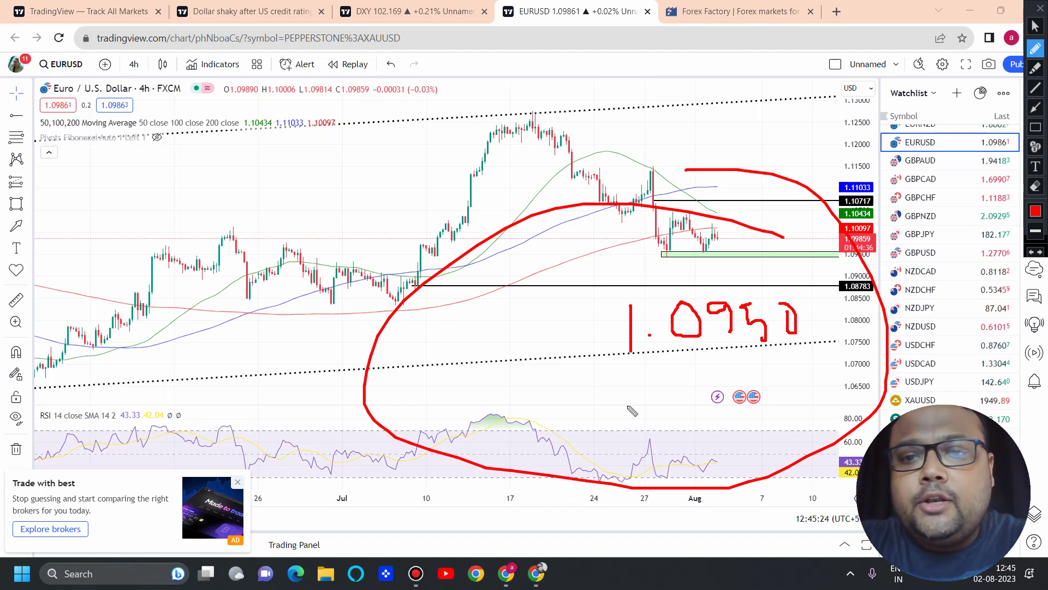
Handwrite 1.0880 in red below the first price and draw an arrow pointing at 1.0950
left_click_drag(627, 392, 632, 421)
left_click(653, 416)
mouse_move(680, 388)
left_mouse_down()
mouse_move(722, 428)
mouse_move(708, 390)
mouse_move(744, 391)
left_mouse_up()
mouse_move(789, 382)
left_mouse_down()
mouse_move(786, 421)
mouse_move(789, 382)
left_mouse_up()
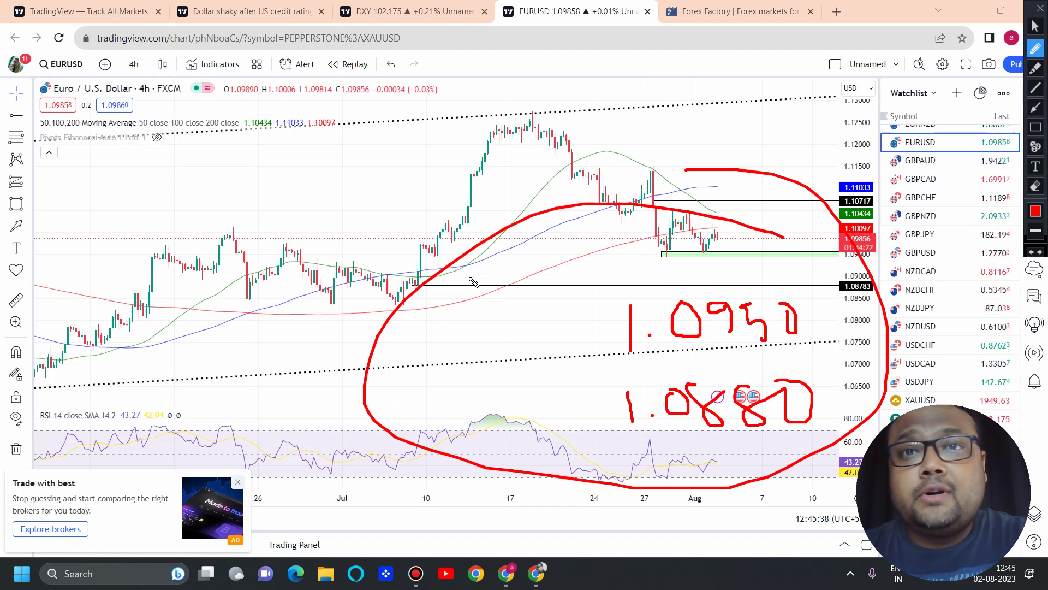
left_click_drag(526, 339, 594, 334)
left_click_drag(553, 301, 577, 355)
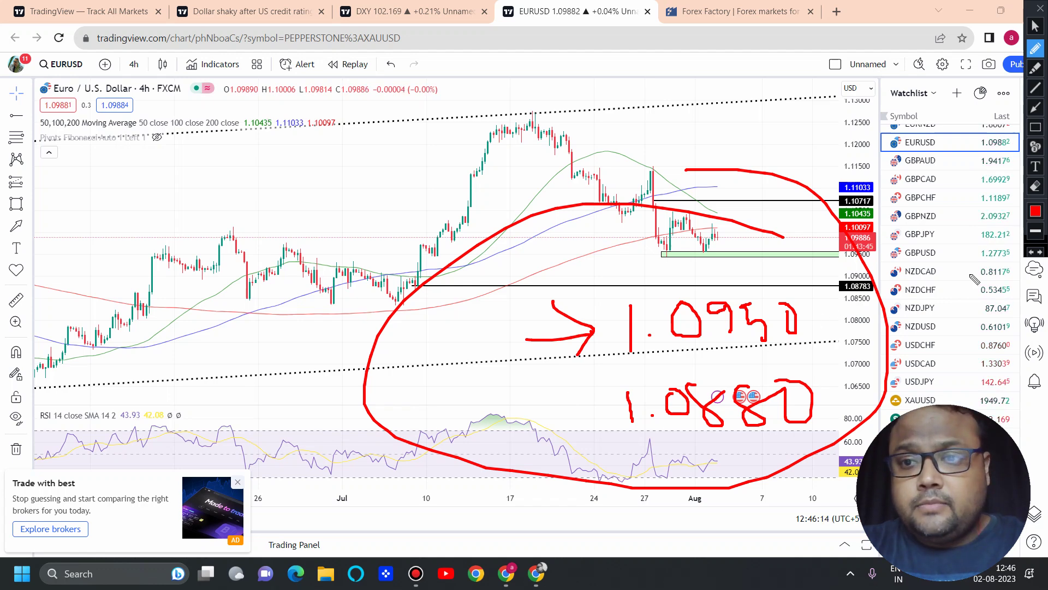
Draw large red loops around the price action and both written levels, and clear the annotations by leaving drawing mode
left_click_drag(715, 89, 710, 1)
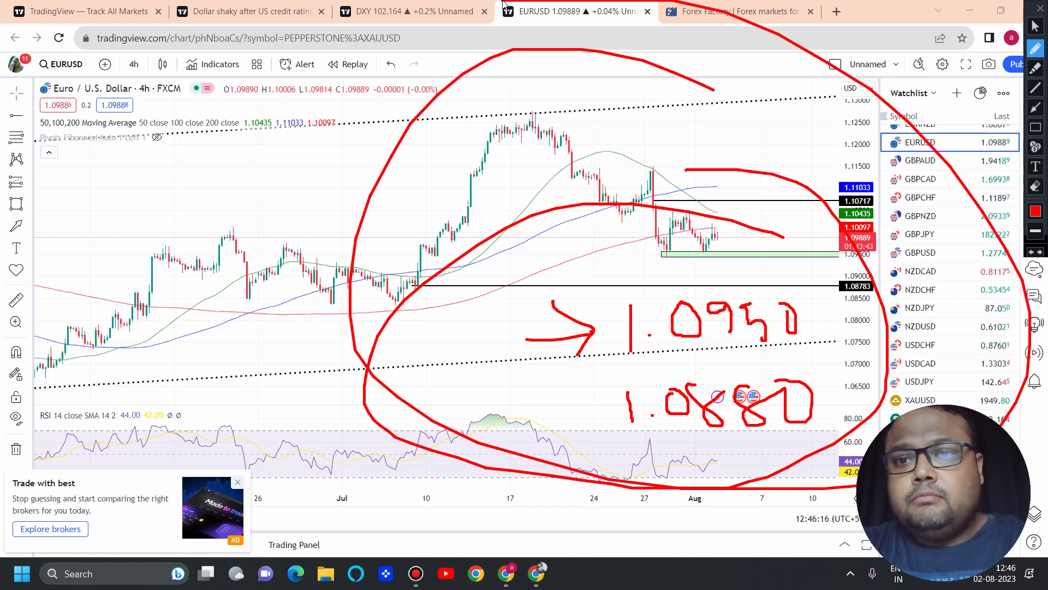
mouse_move(503, 5)
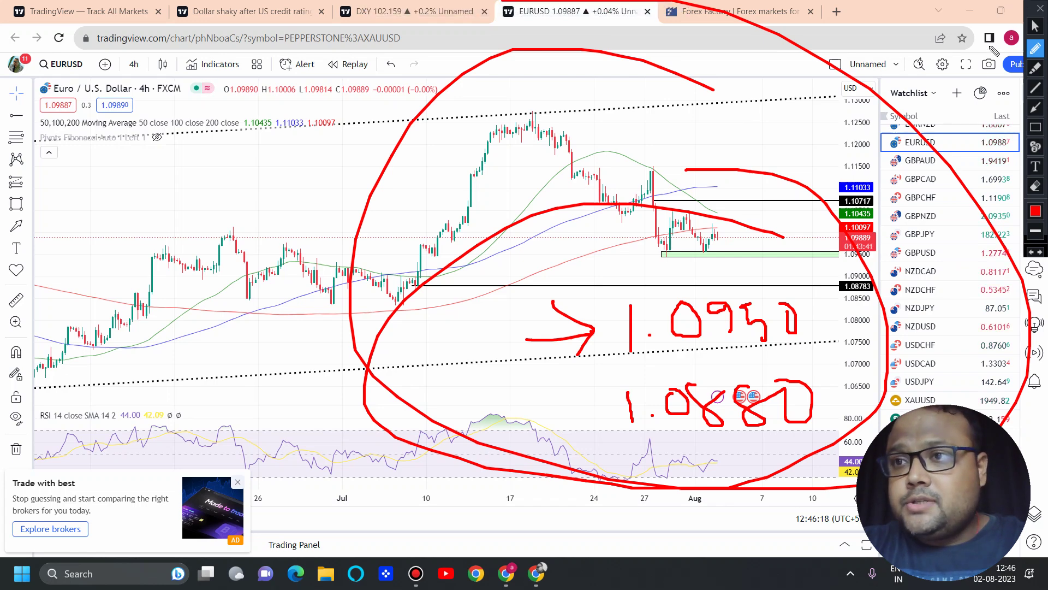
left_click(1040, 8)
Handwrite 1.1070 in red pen above the upper black resistance line and draw a large circle around it
scroll(708, 262, "up", 2)
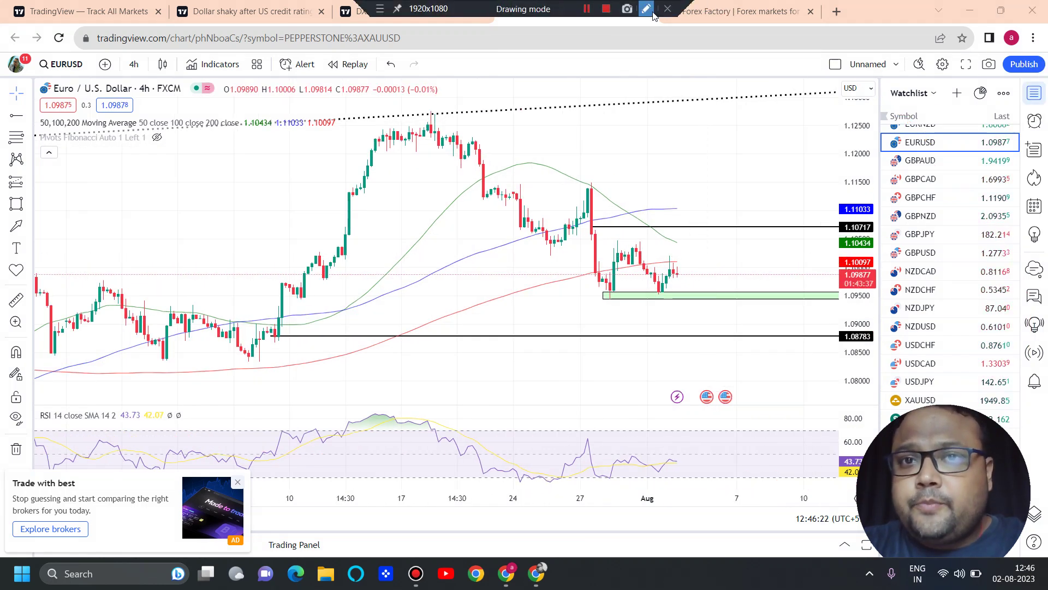
left_click(648, 8)
left_click_drag(644, 143, 653, 191)
left_click(677, 176)
mouse_move(686, 136)
left_mouse_down()
mouse_move(686, 160)
mouse_move(710, 145)
mouse_move(689, 184)
mouse_move(696, 168)
mouse_move(757, 157)
left_mouse_up()
left_click_drag(777, 117, 774, 118)
mouse_move(791, 62)
left_mouse_down()
mouse_move(483, 149)
mouse_move(769, 1)
left_mouse_up()
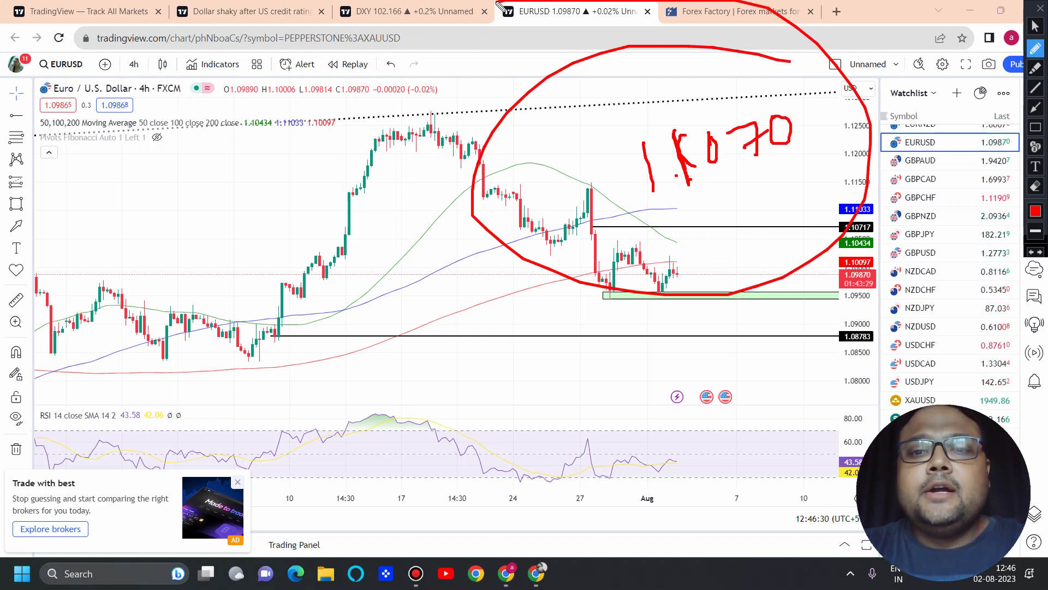
Clear the pen annotations and add a dashed horizontal ray at 1.10385 starting from the 28 July 18:30 candle
left_click(1035, 8)
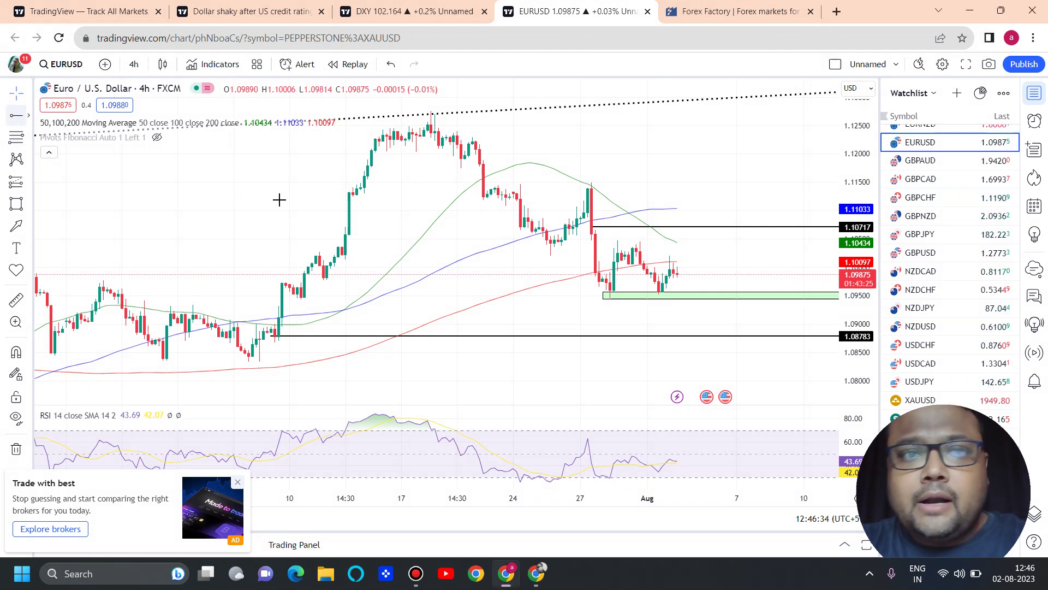
key("alt+j")
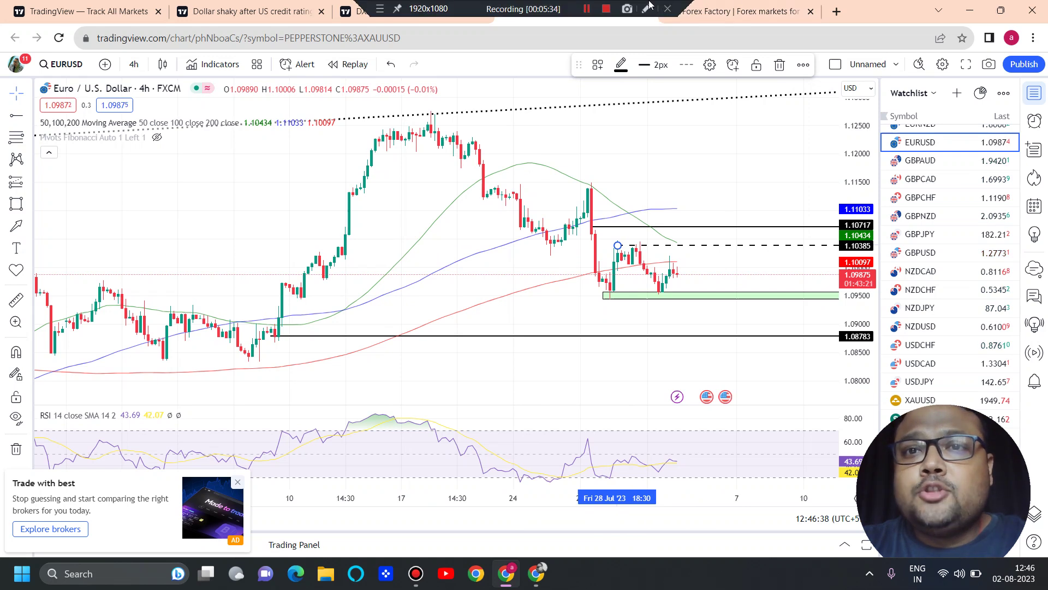
Handwrite 1.05 in red pen above the dashed ray and strike it out
left_click(647, 7)
left_click_drag(674, 162, 679, 192)
left_click(690, 188)
mouse_move(705, 151)
left_mouse_down()
mouse_move(756, 170)
mouse_move(753, 181)
left_mouse_up()
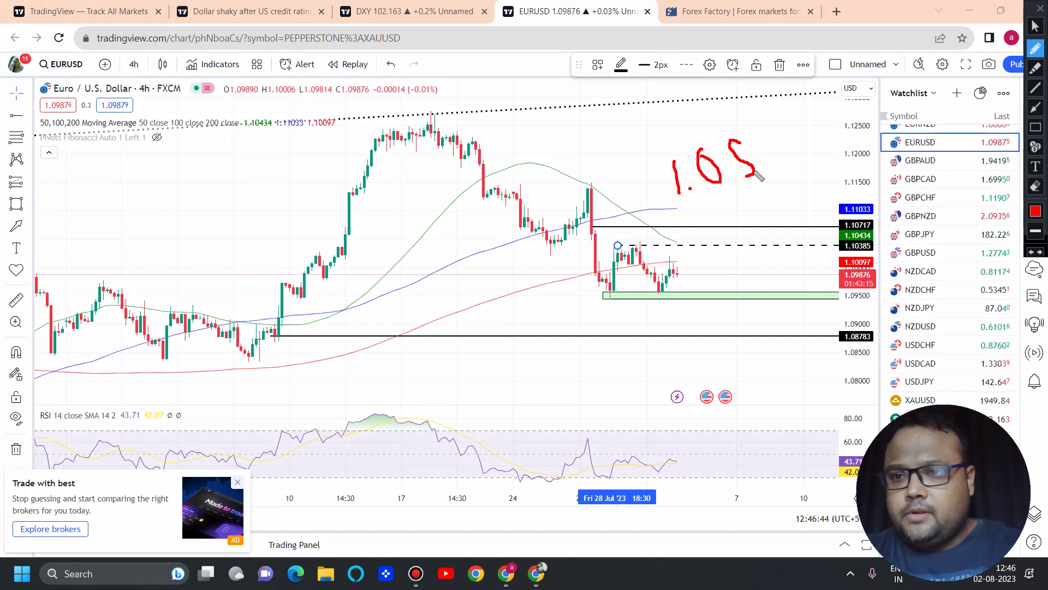
mouse_move(646, 147)
left_mouse_down()
mouse_move(745, 176)
mouse_move(699, 195)
left_mouse_up()
Handwrite 1.1040 in red pen below the support zone and draw a large circle around it
left_click_drag(689, 326, 707, 385)
left_click(723, 370)
left_click_drag(731, 334, 742, 371)
left_click_drag(756, 341, 793, 353)
mouse_move(792, 353)
left_mouse_down()
mouse_move(786, 374)
mouse_move(789, 361)
left_mouse_up()
mouse_move(769, 282)
left_mouse_down()
mouse_move(651, 377)
mouse_move(633, 182)
left_mouse_up()
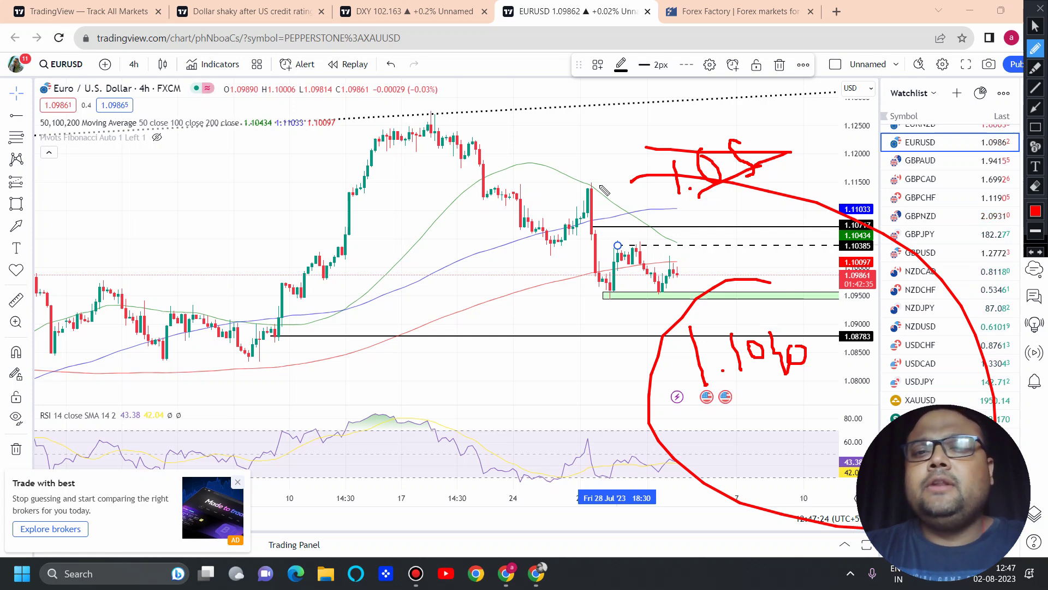
Loop the EURUSD decline in red, trace its falling swings from the July high, and circle the two lows at the green zone
mouse_move(749, 201)
left_mouse_down()
mouse_move(868, 423)
mouse_move(404, 108)
left_mouse_up()
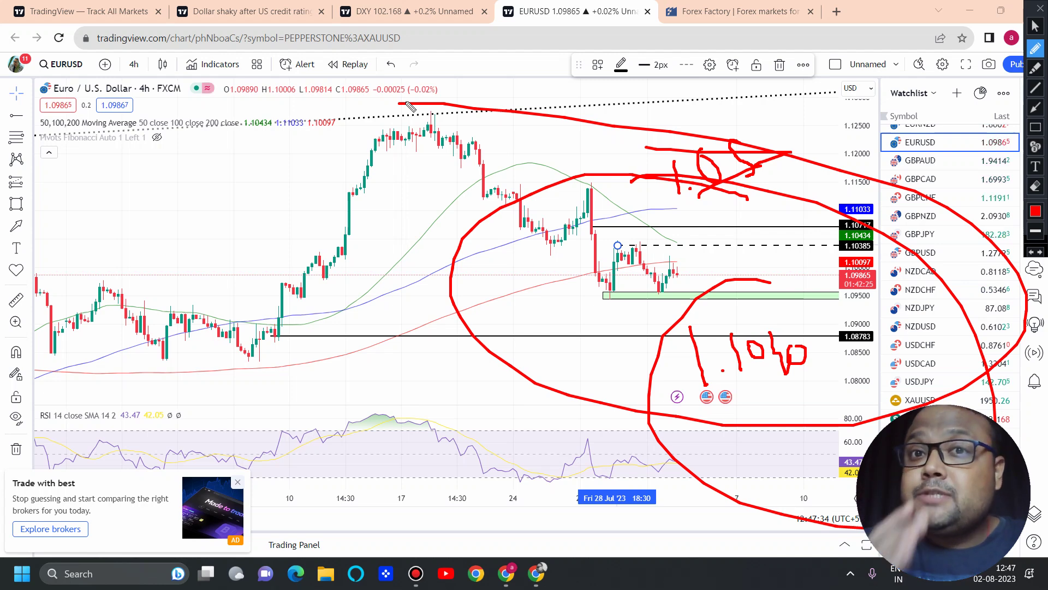
left_click_drag(701, 90, 833, 306)
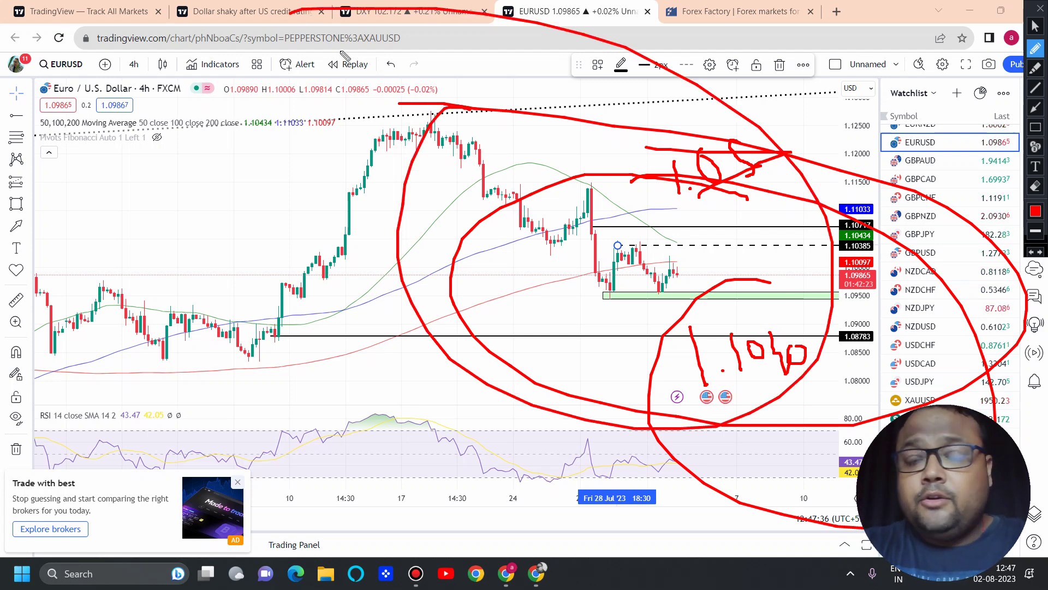
mouse_move(433, 151)
left_mouse_down()
mouse_move(469, 139)
mouse_move(544, 245)
mouse_move(590, 210)
left_mouse_up()
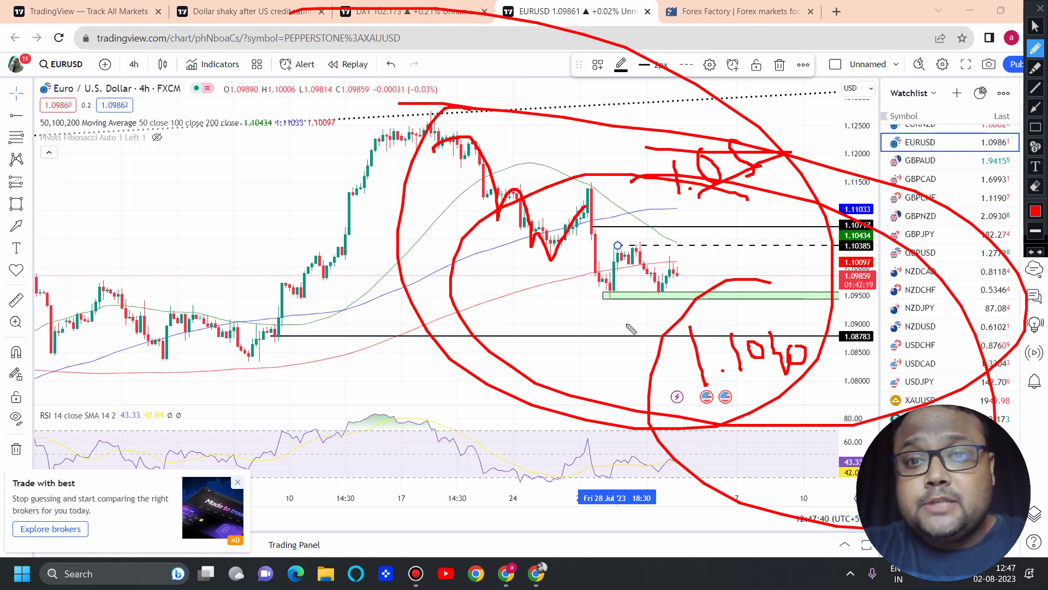
mouse_move(592, 285)
left_mouse_down()
mouse_move(601, 328)
mouse_move(648, 285)
left_mouse_up()
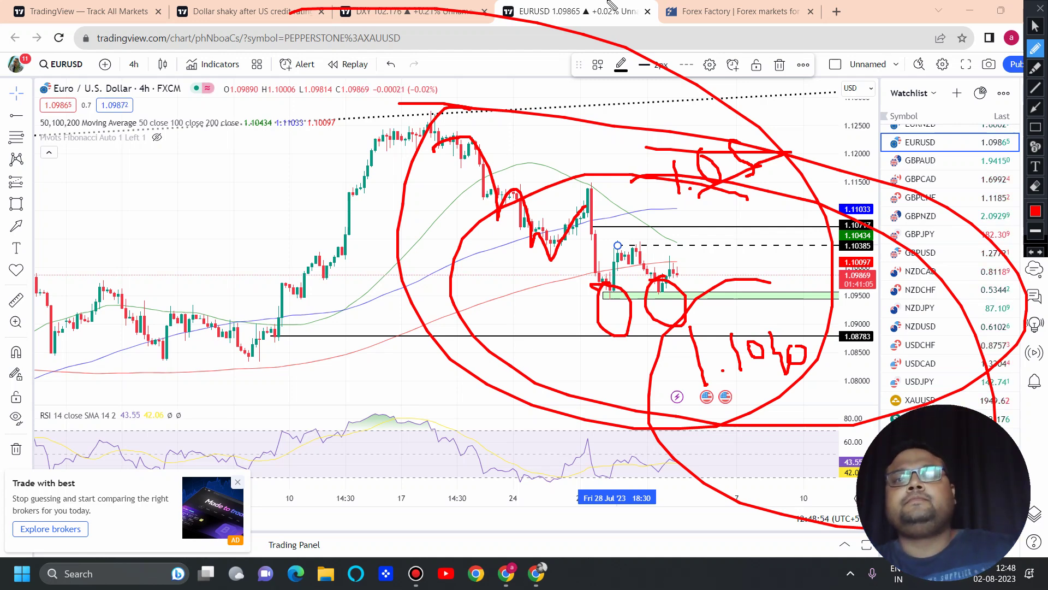
mouse_move(595, 6)
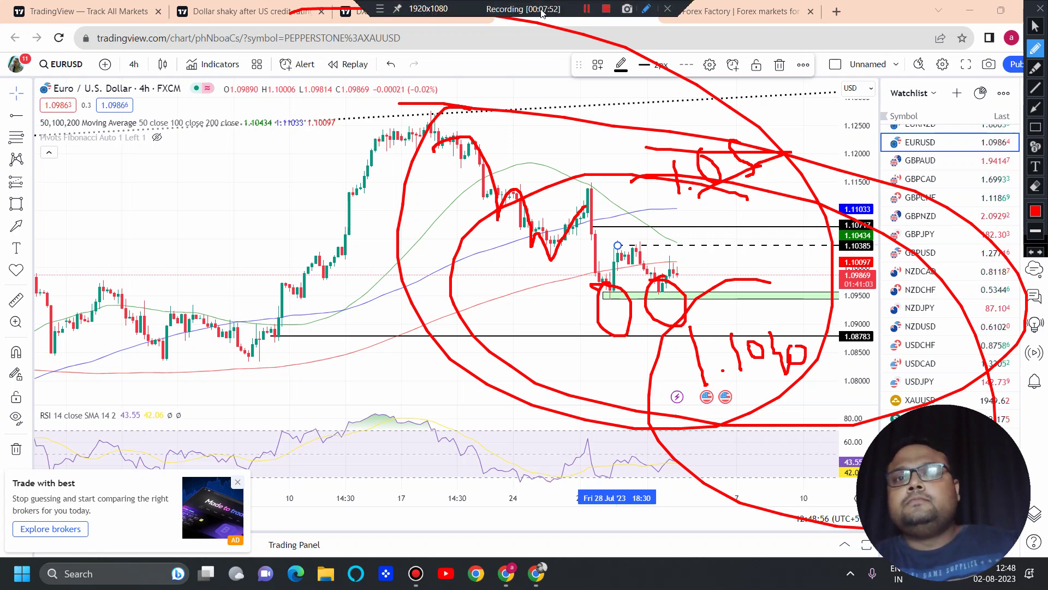